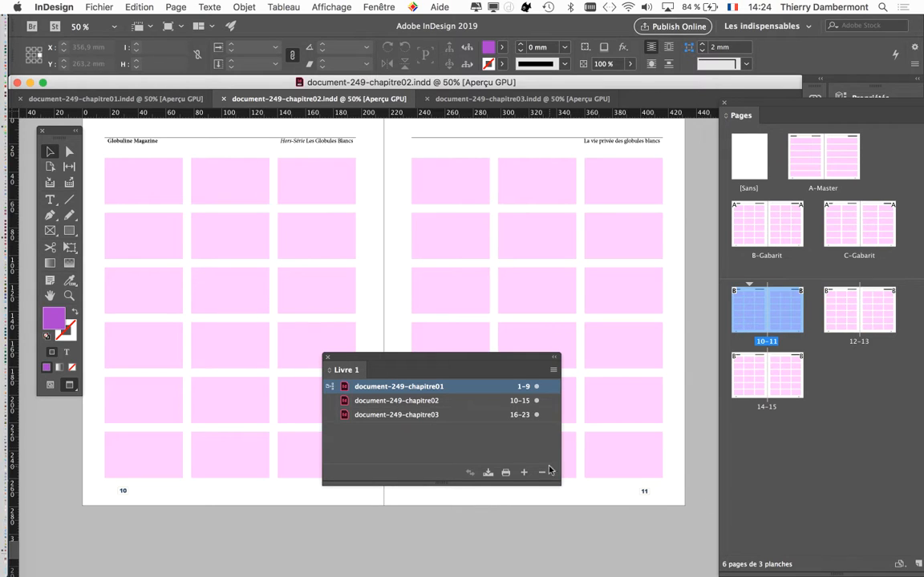
Move the Livre 1 book panel and the Pages panel clear of spread 10-11.
{"action": "left_click_drag", "start_coordinate": [492, 364], "coordinate": [714, 429]}
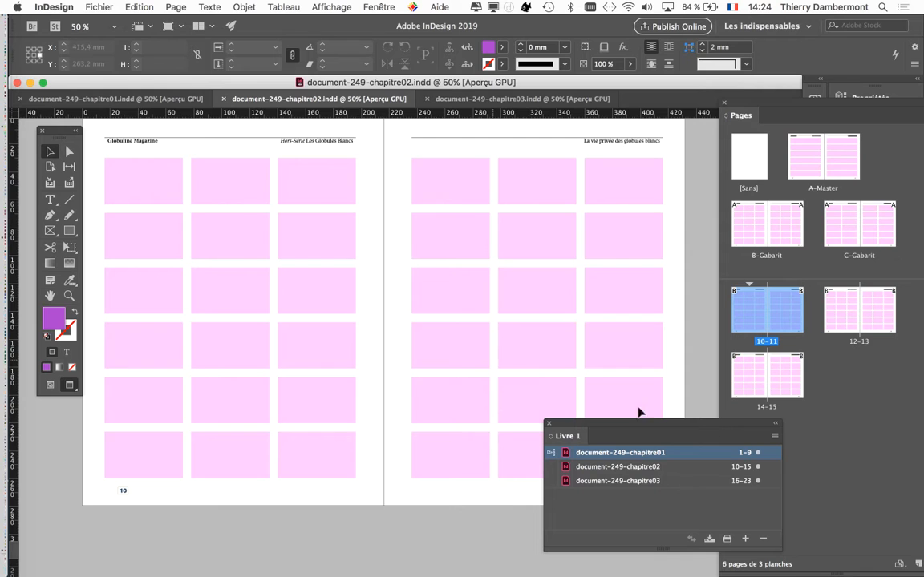
{"action": "scroll", "coordinate": [283, 291], "scroll_direction": "up", "scroll_amount": 3}
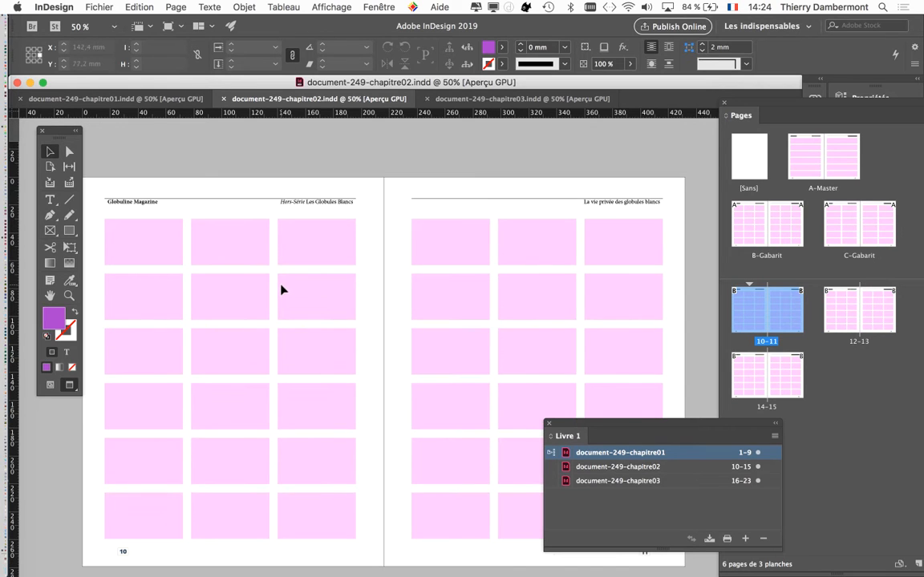
{"action": "scroll", "coordinate": [281, 289], "scroll_direction": "down", "scroll_amount": 2}
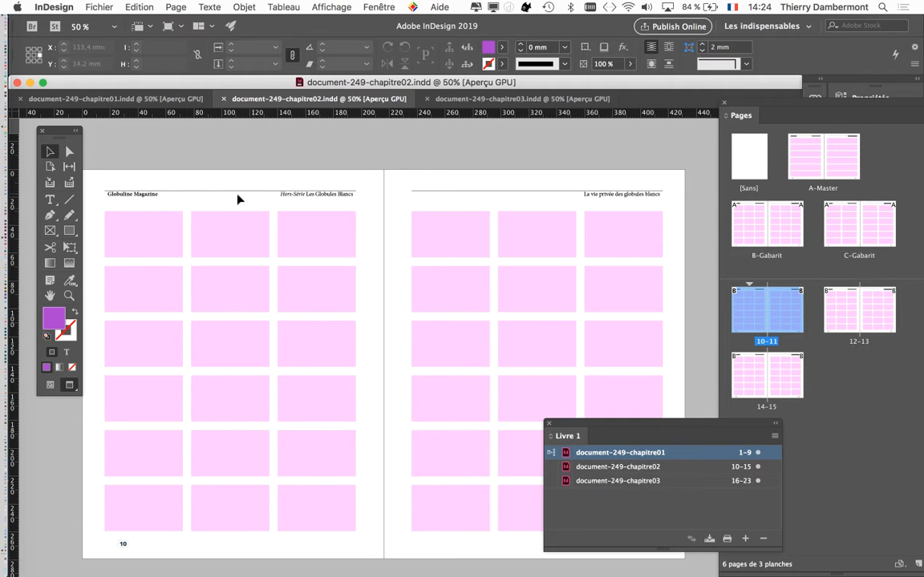
{"action": "left_click_drag", "start_coordinate": [760, 104], "coordinate": [632, 37]}
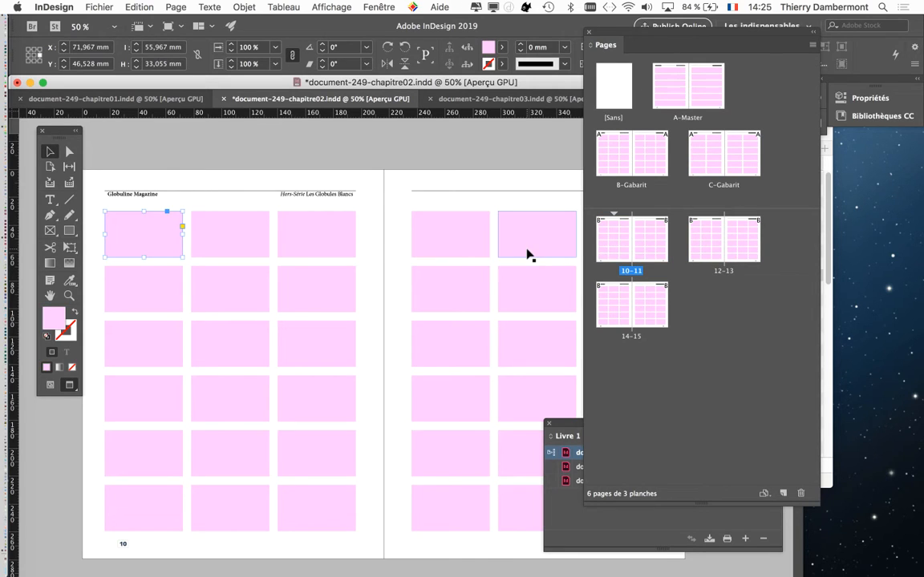
Release all master items (Libérer tous les éléments de gabarit) on pages 10 to 15.
{"action": "left_click", "coordinate": [246, 200]}
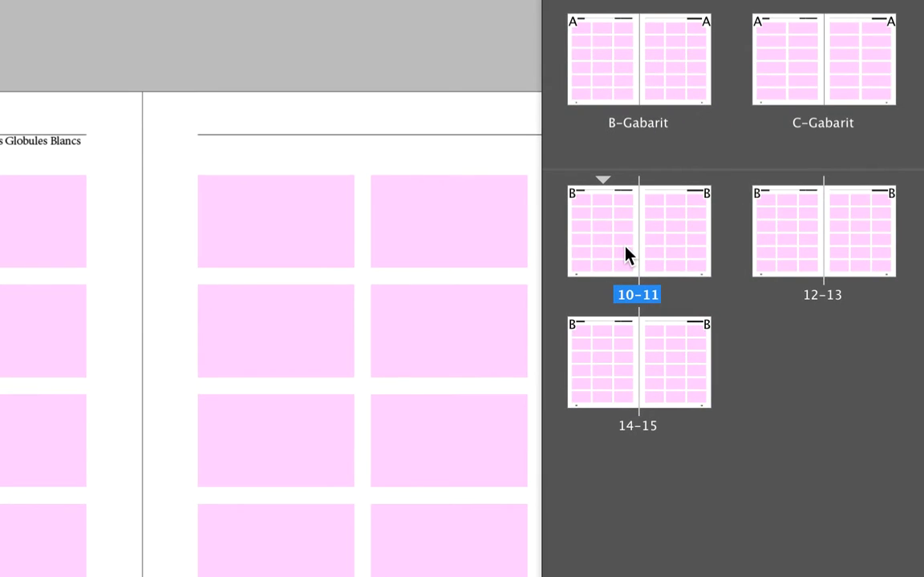
{"action": "left_click", "coordinate": [628, 255]}
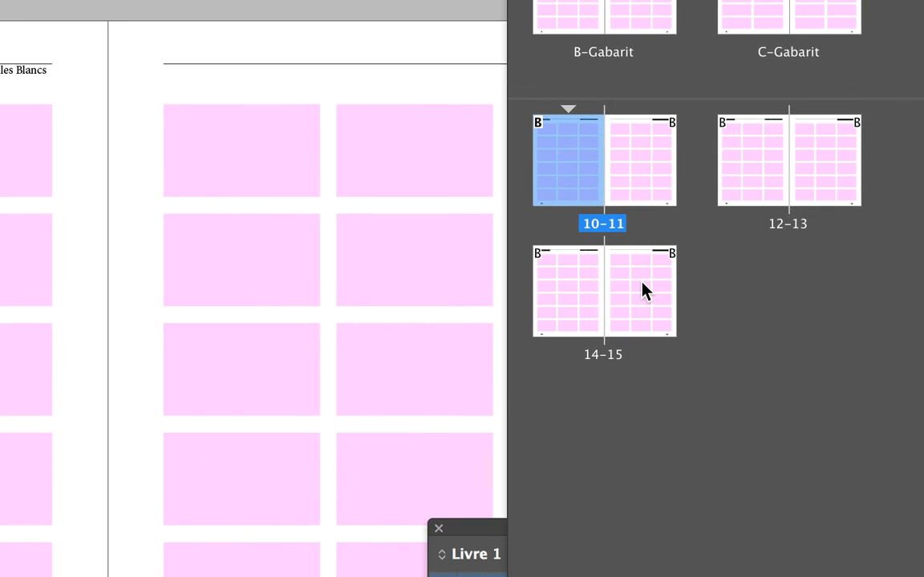
{"action": "left_click", "coordinate": [680, 366], "text": "shift"}
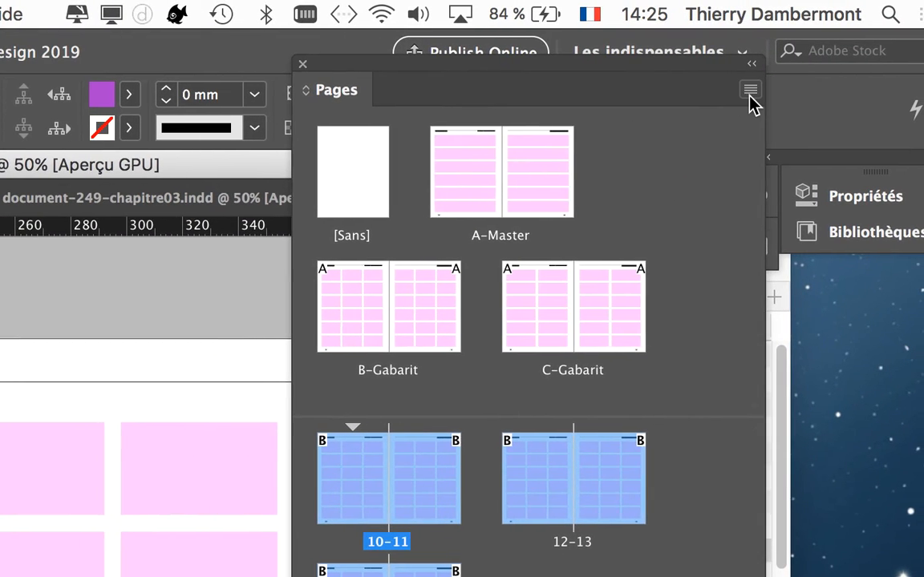
{"action": "left_click", "coordinate": [758, 12]}
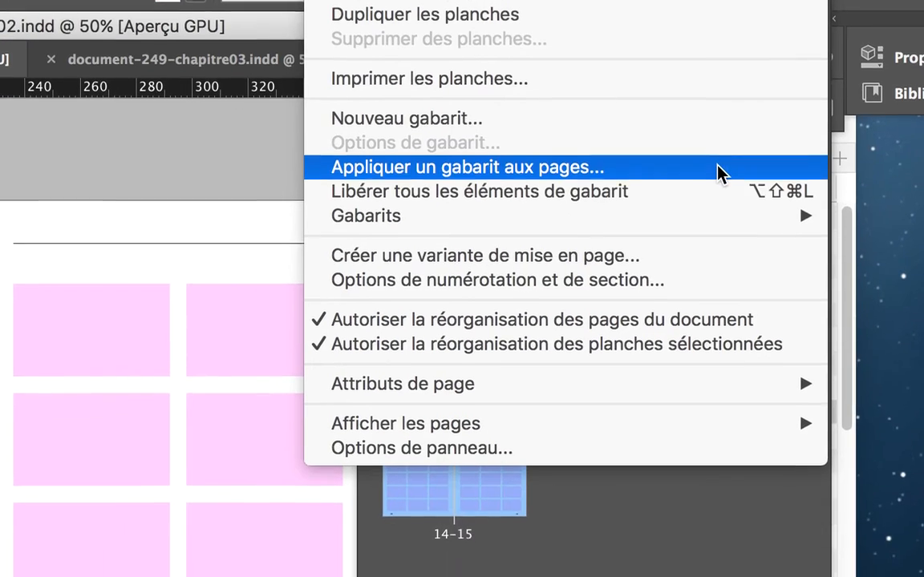
{"action": "left_click", "coordinate": [719, 180]}
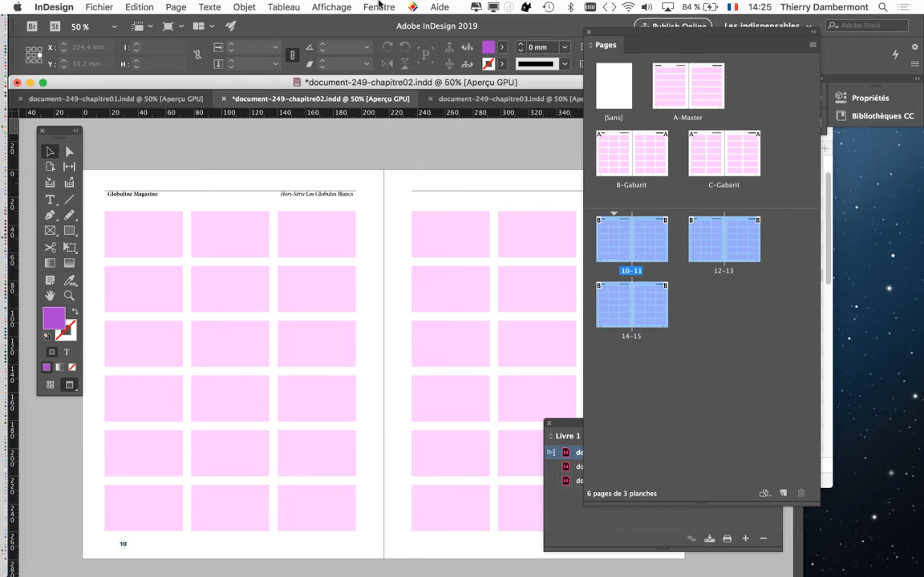
Show the layers (Calques) panel and place it away from the page, over the lower part of the Pages panel.
{"action": "left_click", "coordinate": [380, 6]}
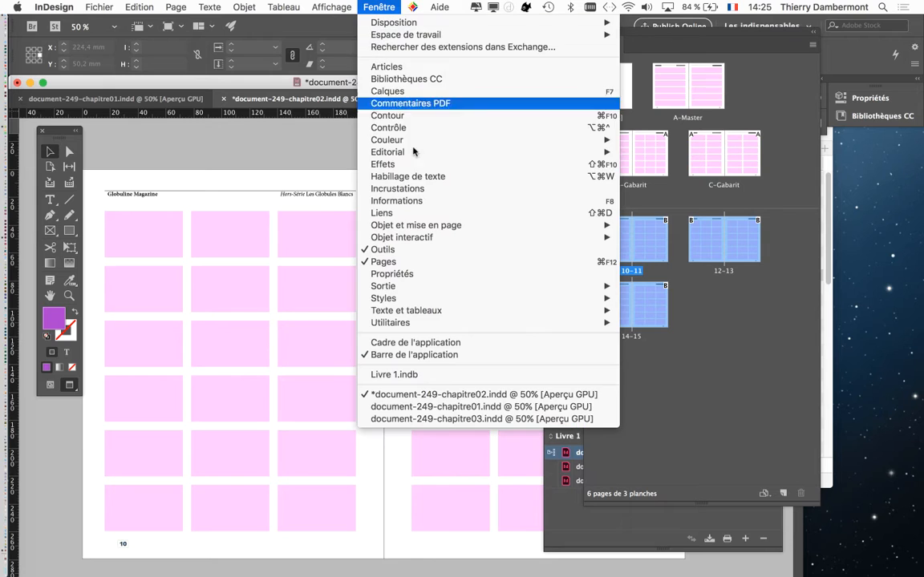
{"action": "left_click", "coordinate": [398, 92]}
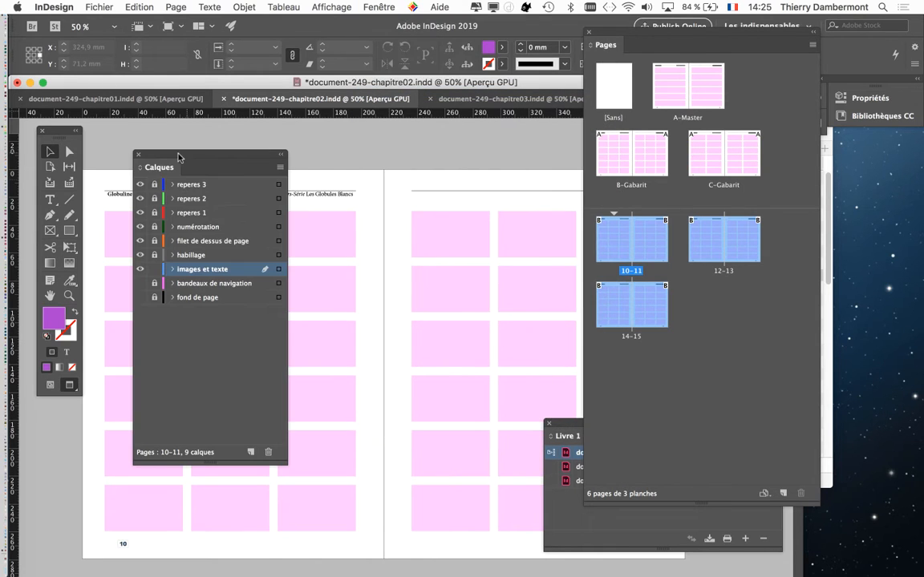
{"action": "left_click_drag", "start_coordinate": [181, 142], "coordinate": [436, 78]}
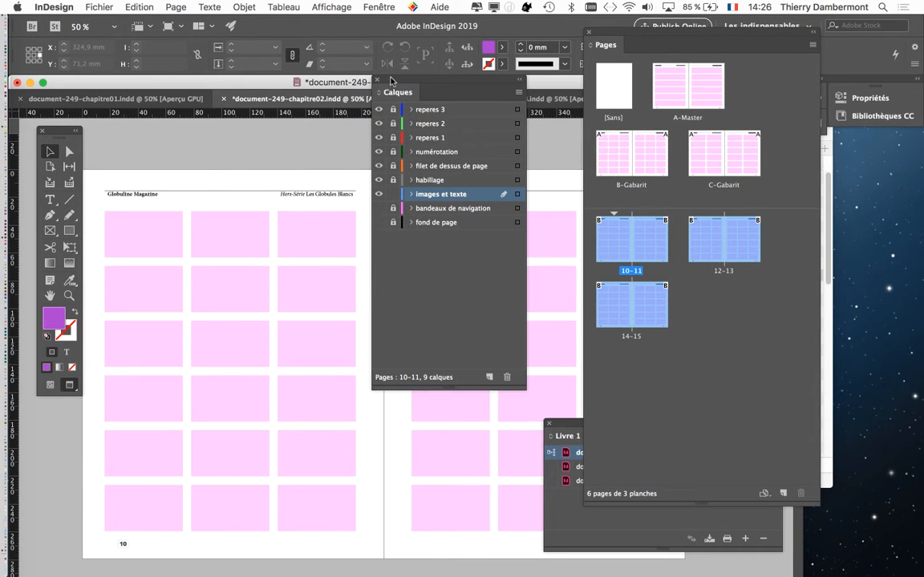
{"action": "left_click_drag", "start_coordinate": [391, 81], "coordinate": [736, 331]}
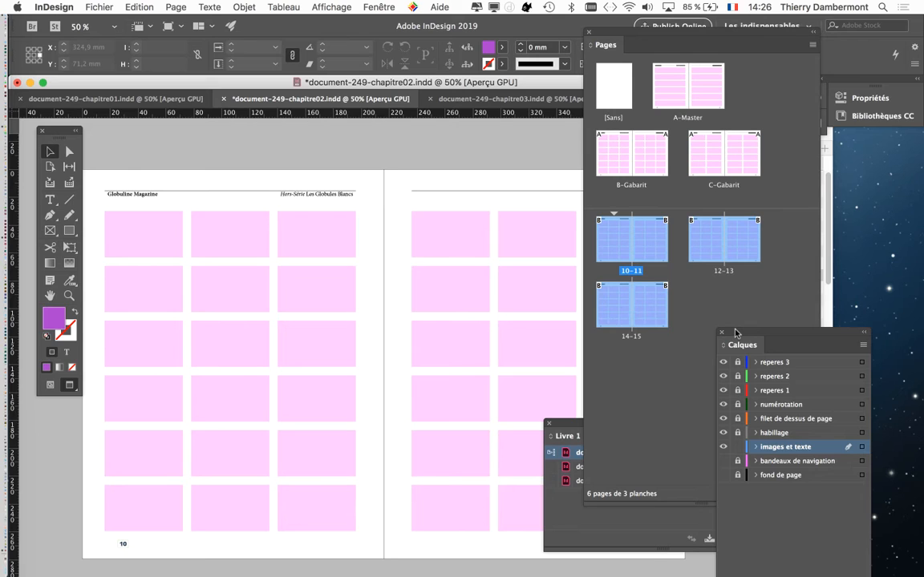
Select all the pink grid frames on page 10 and delete them.
{"action": "left_click", "coordinate": [167, 234]}
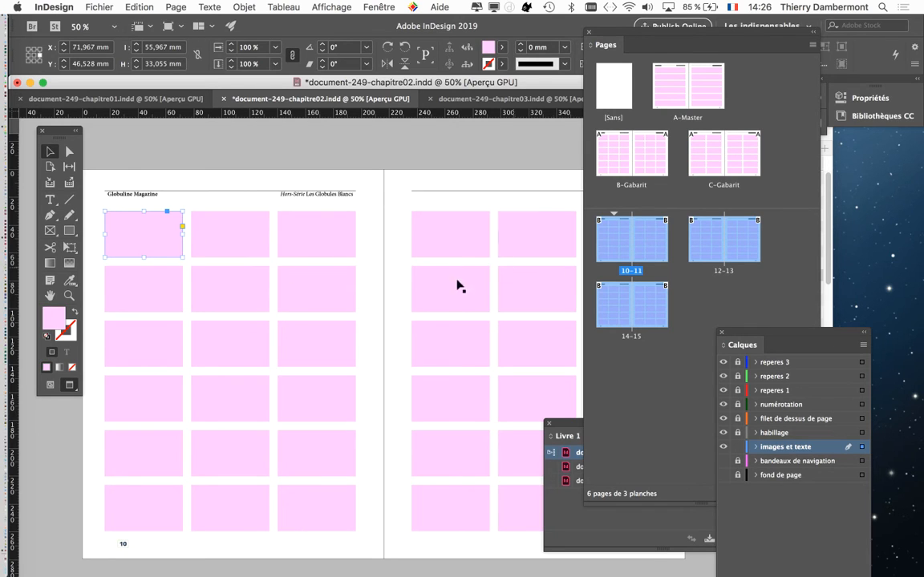
{"action": "left_click", "coordinate": [158, 306]}
{"action": "left_click", "coordinate": [151, 388]}
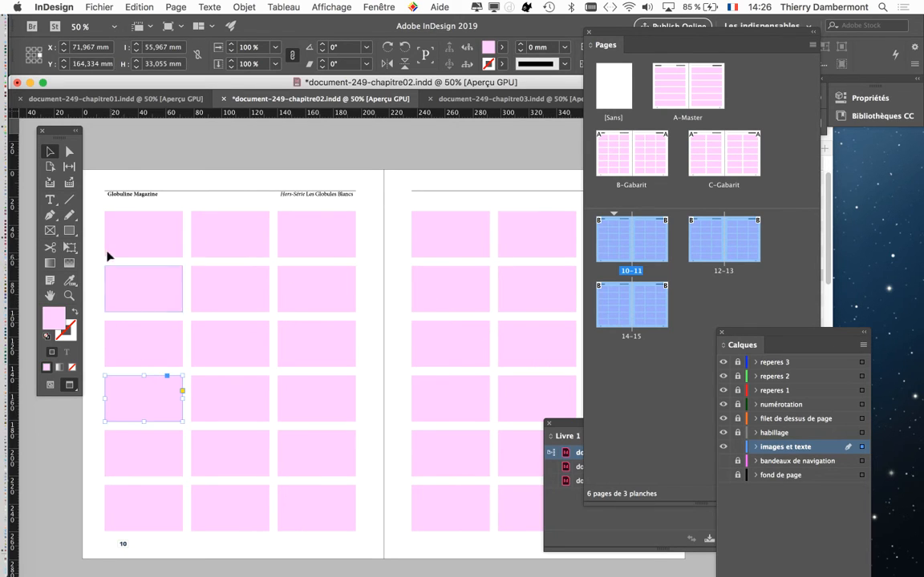
{"action": "left_click_drag", "start_coordinate": [93, 223], "coordinate": [351, 520]}
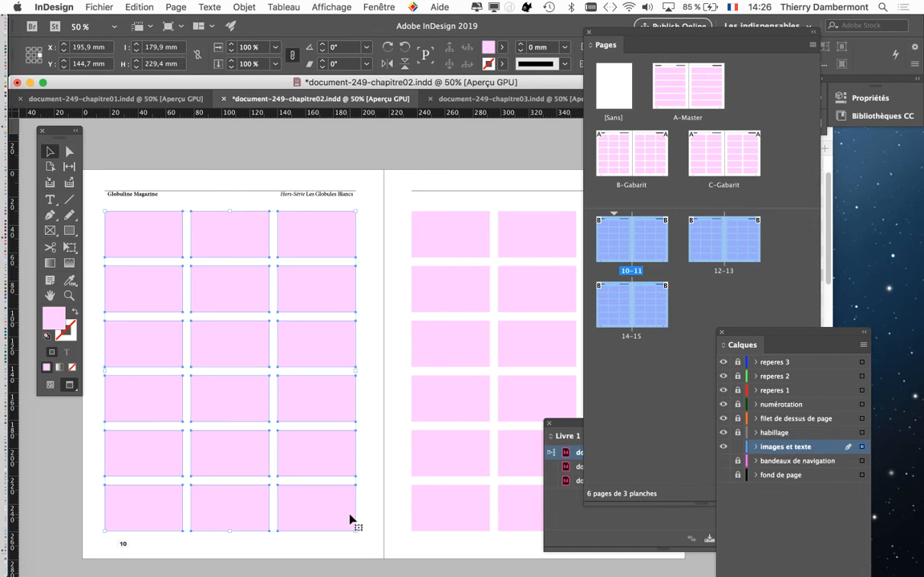
{"action": "key", "text": "Delete"}
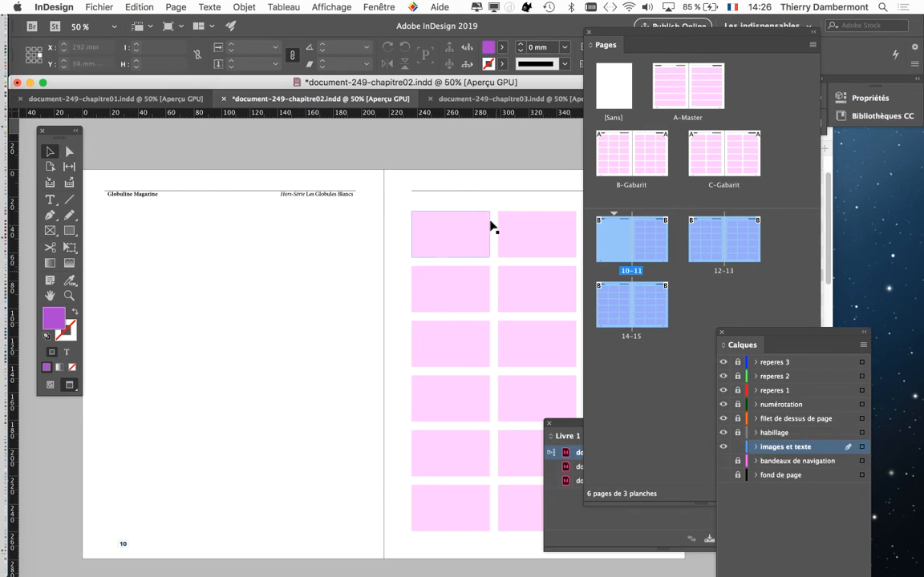
Rearrange the Pages and Livre 1 panels so that page 11 is completely uncovered.
{"action": "left_click_drag", "start_coordinate": [608, 33], "coordinate": [672, 41]}
{"action": "left_click_drag", "start_coordinate": [566, 427], "coordinate": [134, 271]}
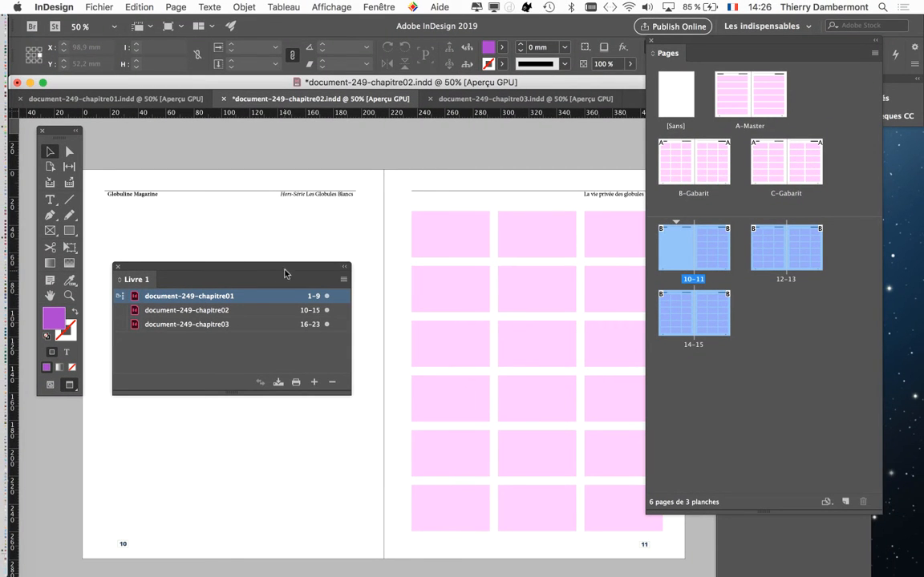
{"action": "left_click_drag", "start_coordinate": [288, 270], "coordinate": [274, 246]}
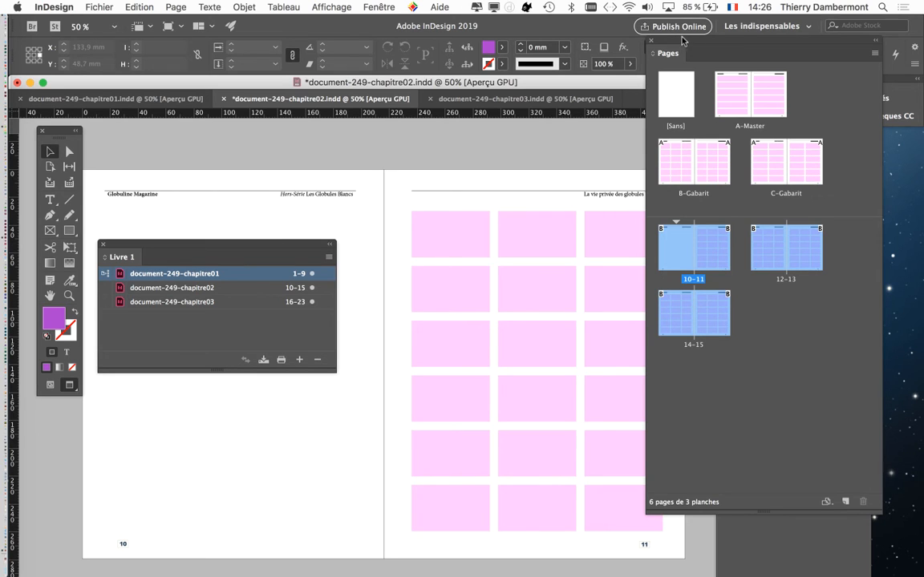
{"action": "left_click_drag", "start_coordinate": [682, 40], "coordinate": [751, 161]}
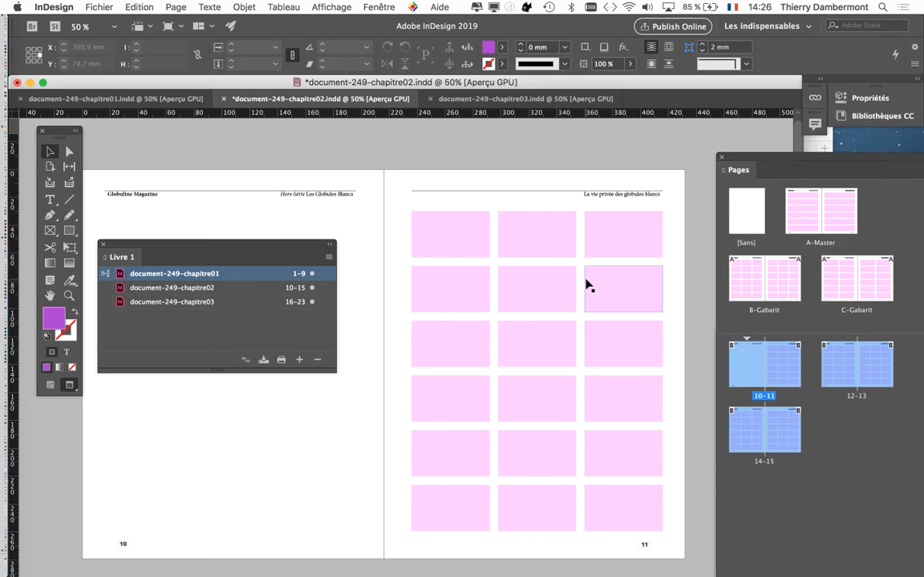
{"action": "left_click_drag", "start_coordinate": [386, 218], "coordinate": [351, 184]}
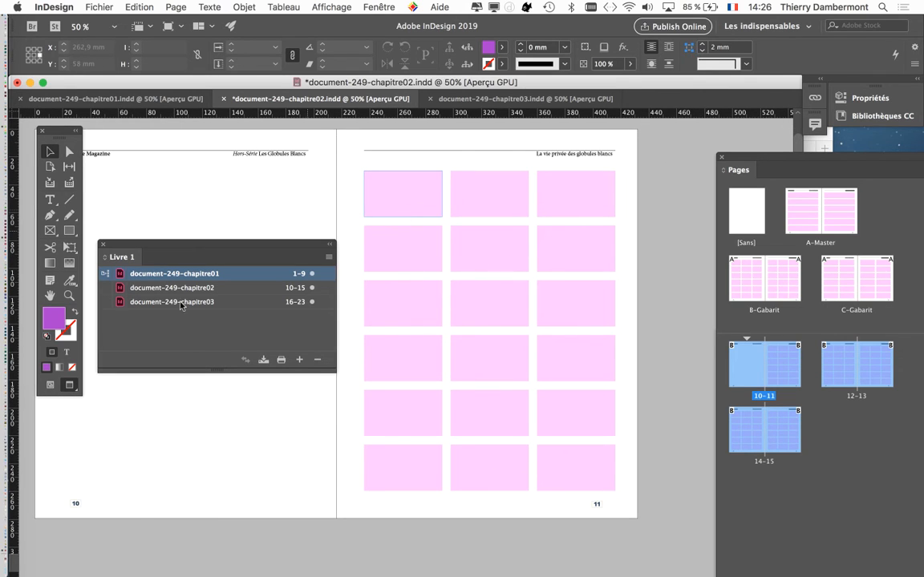
In normal view mode, delete page 11's middle frame in row one and the left and middle frames in rows two and three.
{"action": "left_click", "coordinate": [50, 385]}
{"action": "left_click", "coordinate": [487, 207]}
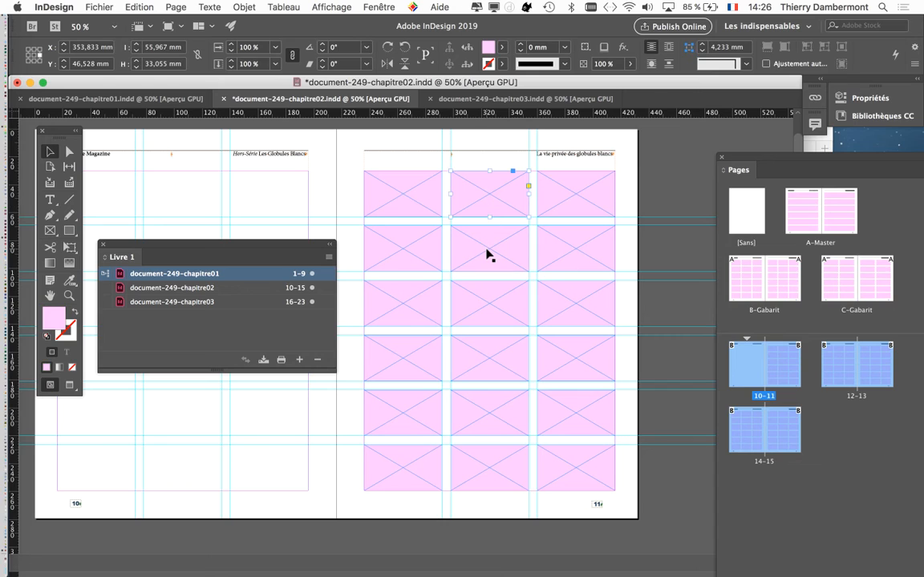
{"action": "key", "text": "Delete"}
{"action": "left_click", "coordinate": [490, 264]}
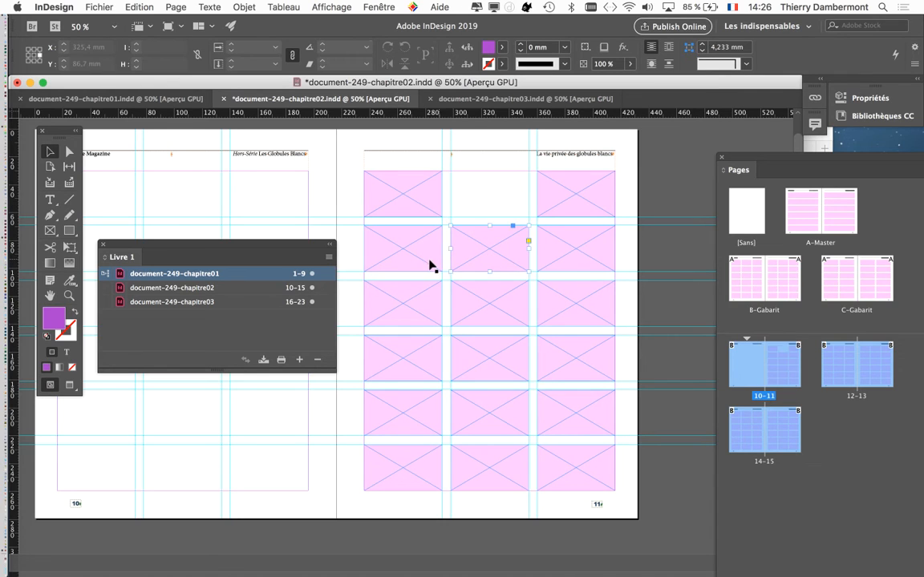
{"action": "key", "text": "Delete"}
{"action": "left_click", "coordinate": [430, 264]}
{"action": "key", "text": "Delete"}
{"action": "left_click", "coordinate": [487, 319]}
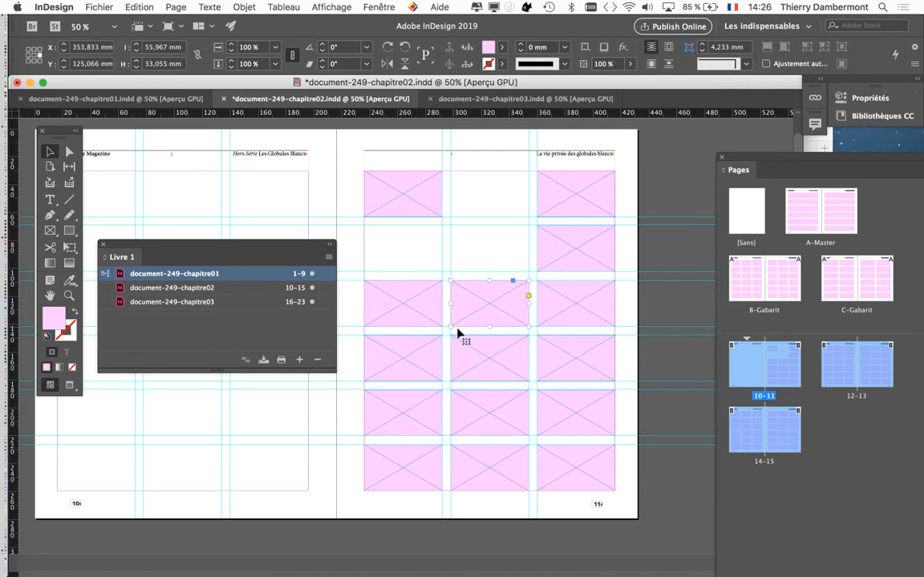
{"action": "key", "text": "Delete"}
{"action": "left_click", "coordinate": [415, 282]}
{"action": "key", "text": "Delete"}
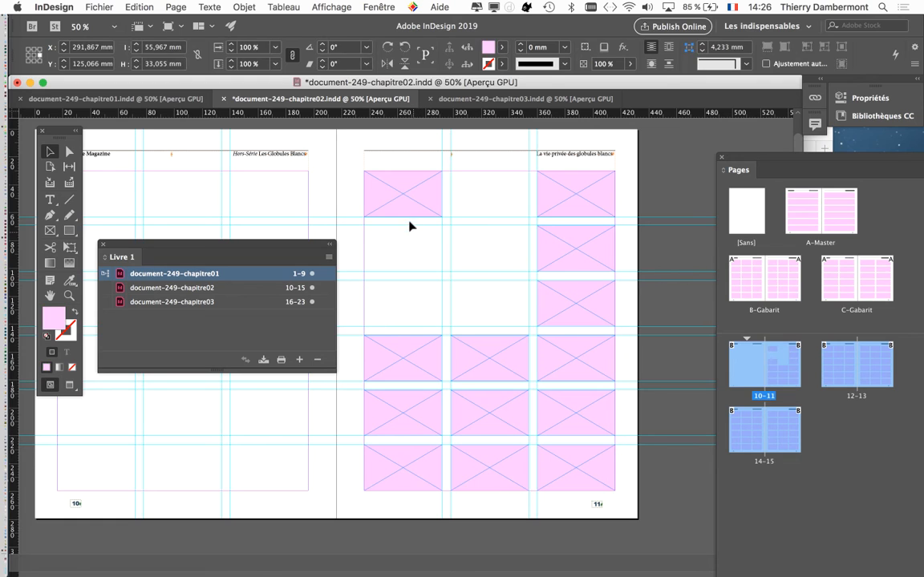
Enlarge page 11's top-left frame to span three rows and two columns, and delete the middle frame in row four.
{"action": "left_click_drag", "start_coordinate": [403, 218], "coordinate": [407, 327]}
{"action": "left_click", "coordinate": [487, 350]}
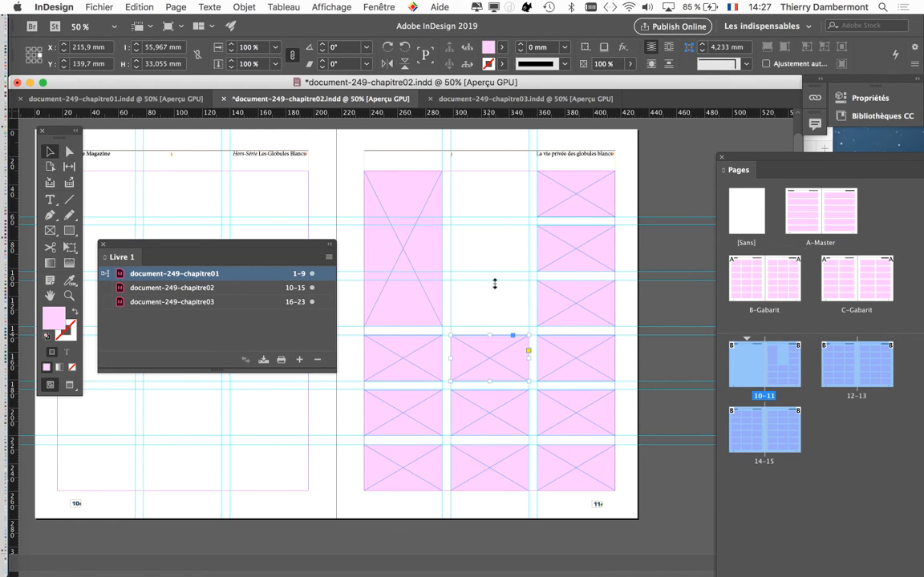
{"action": "left_click_drag", "start_coordinate": [495, 283], "coordinate": [491, 171]}
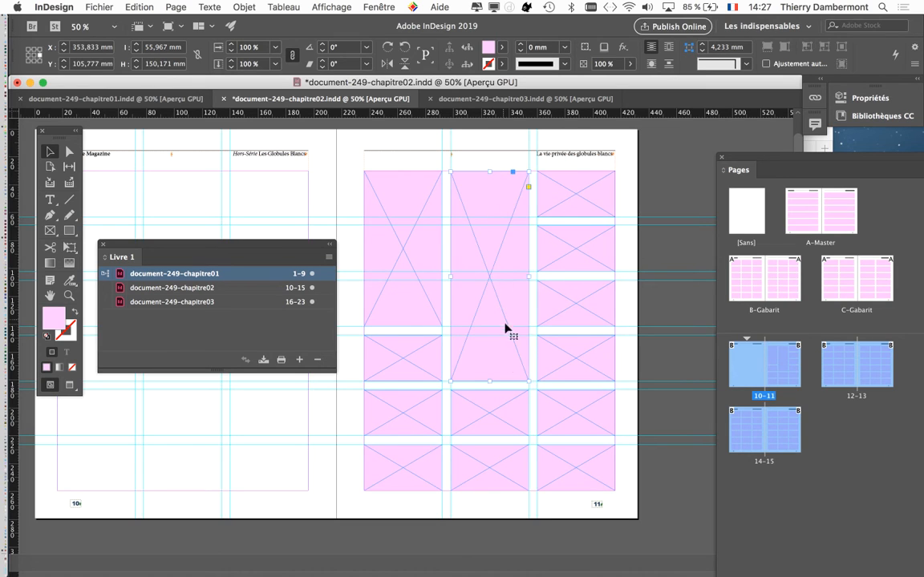
{"action": "key", "text": "Delete"}
{"action": "left_click", "coordinate": [444, 243]}
{"action": "left_click_drag", "start_coordinate": [440, 250], "coordinate": [530, 257]}
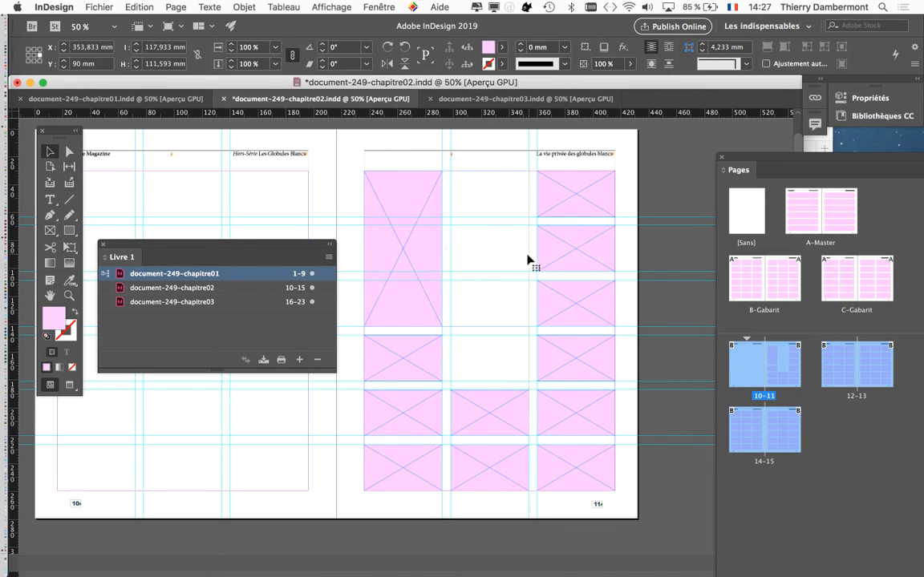
Delete the left frame in row four and the left and middle frames in row five on page 11.
{"action": "left_click", "coordinate": [425, 371]}
{"action": "key", "text": "Delete"}
{"action": "left_click", "coordinate": [431, 414]}
{"action": "key", "text": "Delete"}
{"action": "left_click", "coordinate": [481, 422]}
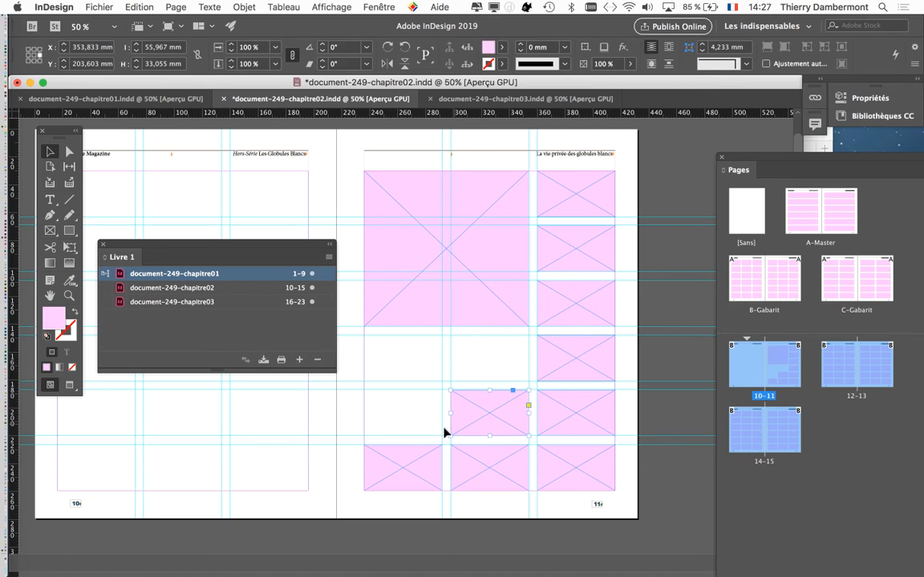
{"action": "key", "text": "Delete"}
Replace page 11's bottom middle frame with a copy of the bottom-left frame stretched upward over two rows, about 72 mm high.
{"action": "left_click", "coordinate": [418, 455]}
{"action": "left_click_drag", "start_coordinate": [403, 444], "coordinate": [407, 414]}
{"action": "left_click", "coordinate": [500, 469]}
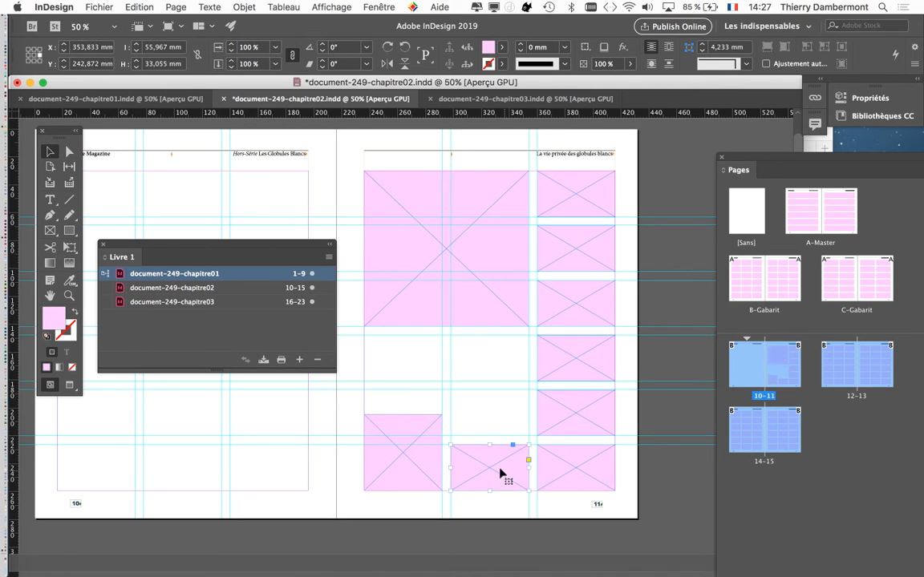
{"action": "key", "text": "Delete"}
{"action": "left_click", "coordinate": [437, 423]}
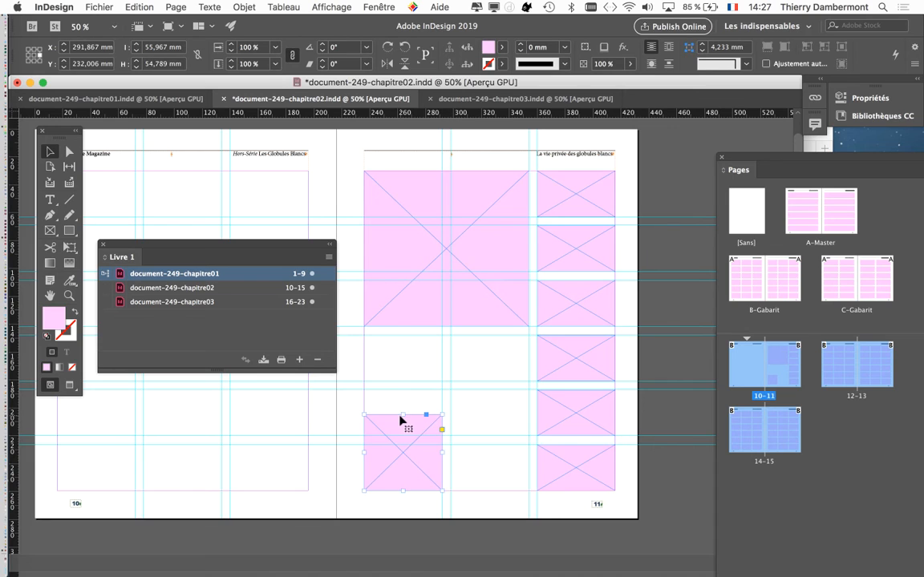
{"action": "left_click_drag", "start_coordinate": [402, 415], "coordinate": [491, 419]}
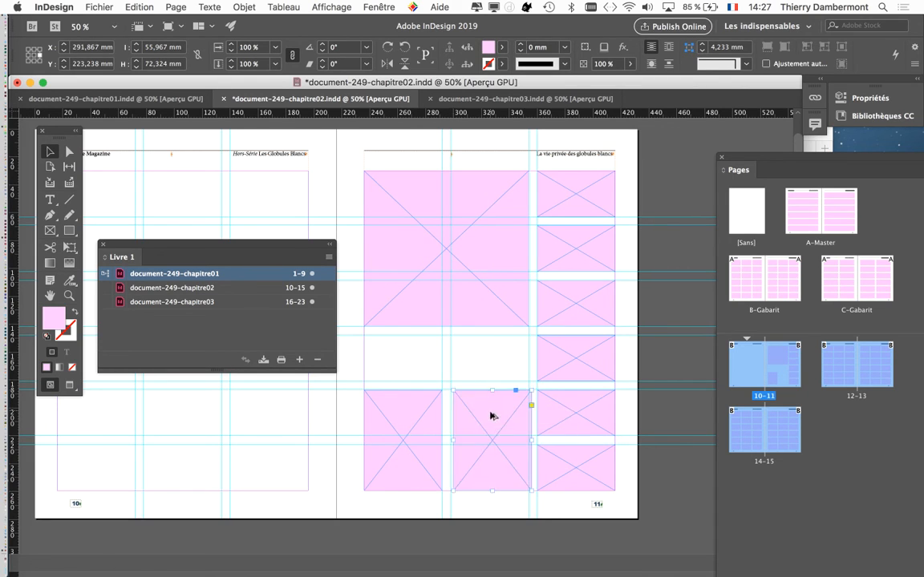
Add a frame across the first two columns of row four, and stretch the right-column frame from row four down to the bottom margin.
{"action": "left_click_drag", "start_coordinate": [563, 369], "coordinate": [529, 360]}
{"action": "left_click", "coordinate": [628, 412]}
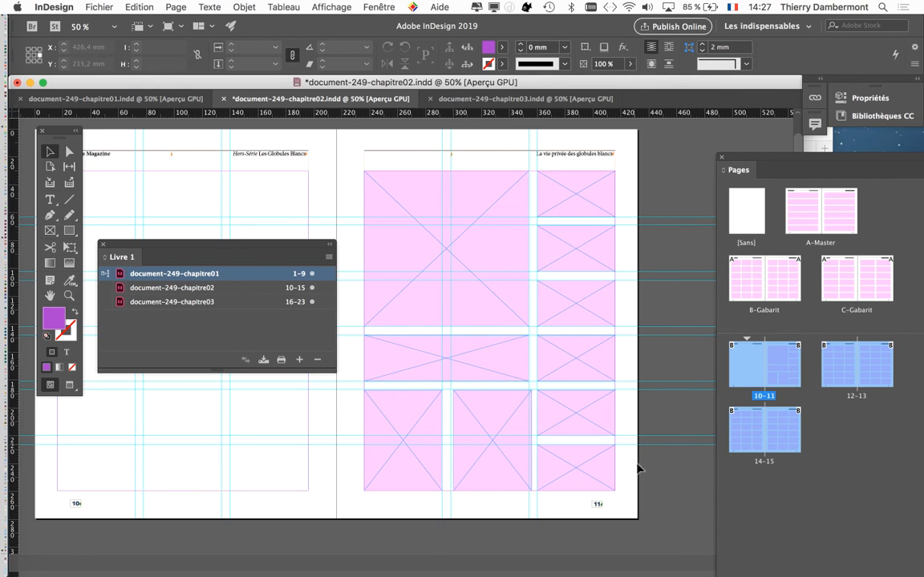
{"action": "left_click", "coordinate": [581, 380]}
{"action": "left_click_drag", "start_coordinate": [578, 382], "coordinate": [579, 489]}
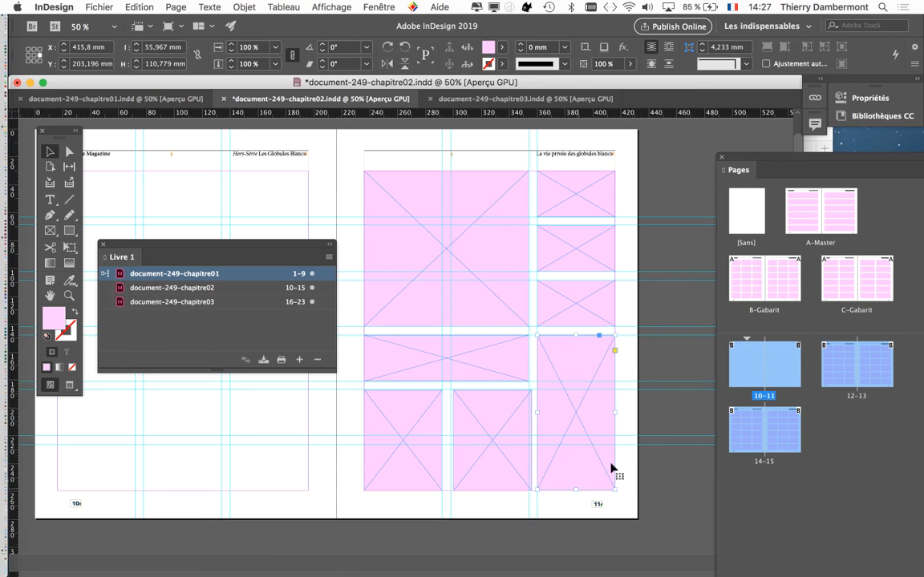
{"action": "left_click", "coordinate": [627, 463]}
{"action": "left_click", "coordinate": [568, 382]}
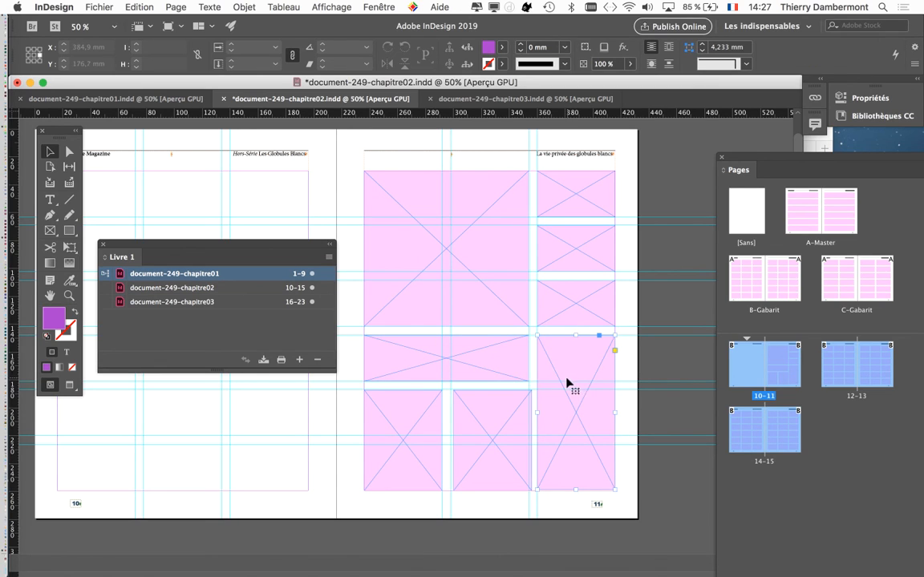
Delete the tall right-column frame on page 11, and fit the bottom middle frame's sides to the column guides, about 56 mm wide.
{"action": "key", "text": "Delete"}
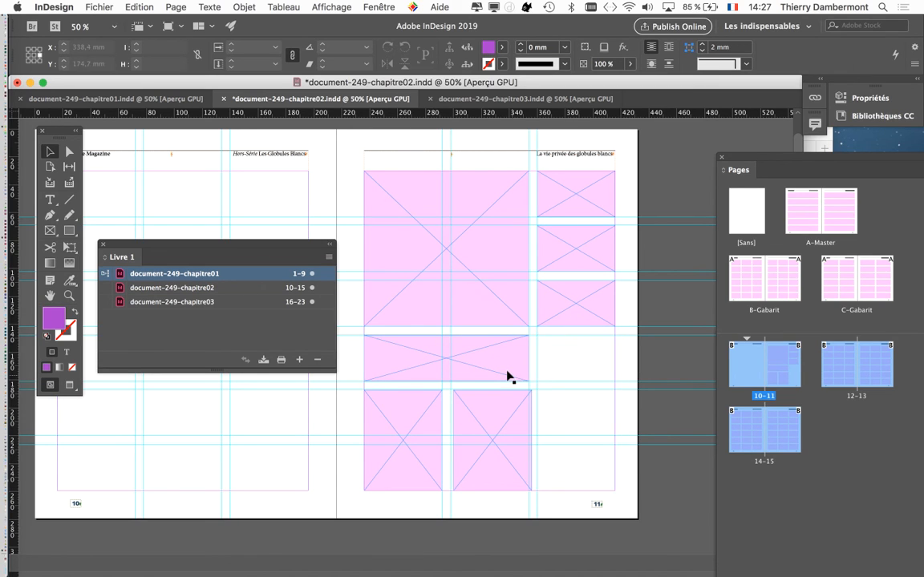
{"action": "left_click", "coordinate": [532, 380]}
{"action": "left_click", "coordinate": [515, 401]}
{"action": "left_click_drag", "start_coordinate": [529, 440], "coordinate": [525, 444]}
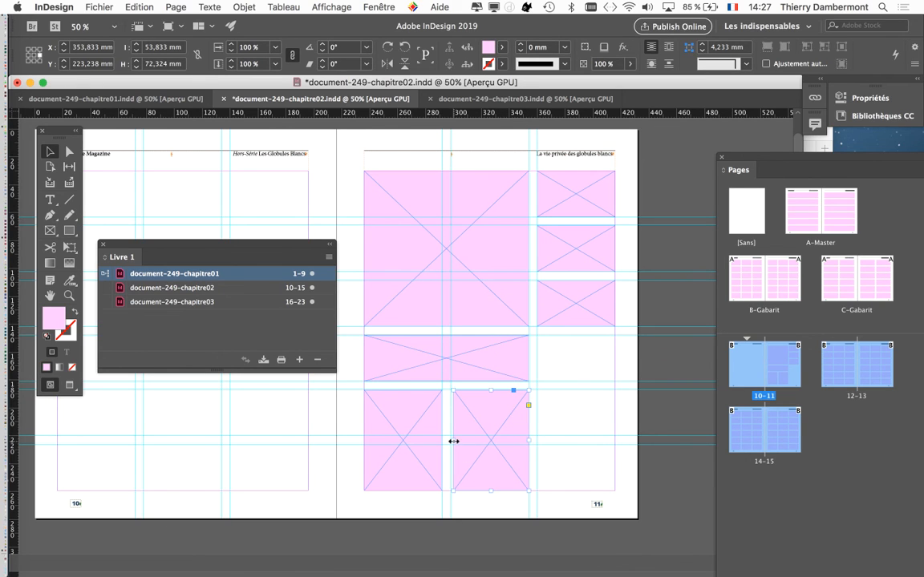
{"action": "left_click_drag", "start_coordinate": [451, 441], "coordinate": [449, 440]}
{"action": "scroll", "coordinate": [450, 440], "scroll_direction": "up", "scroll_amount": 2}
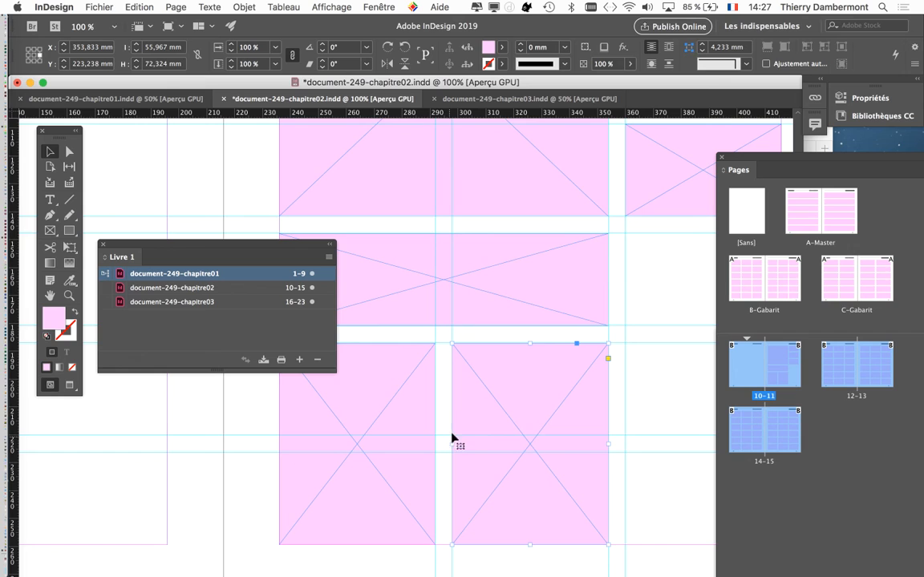
{"action": "left_click", "coordinate": [613, 351]}
Move the book panel clear of page 11 and fill the large top-left frame with placeholder text.
{"action": "scroll", "coordinate": [501, 246], "scroll_direction": "up", "scroll_amount": 3}
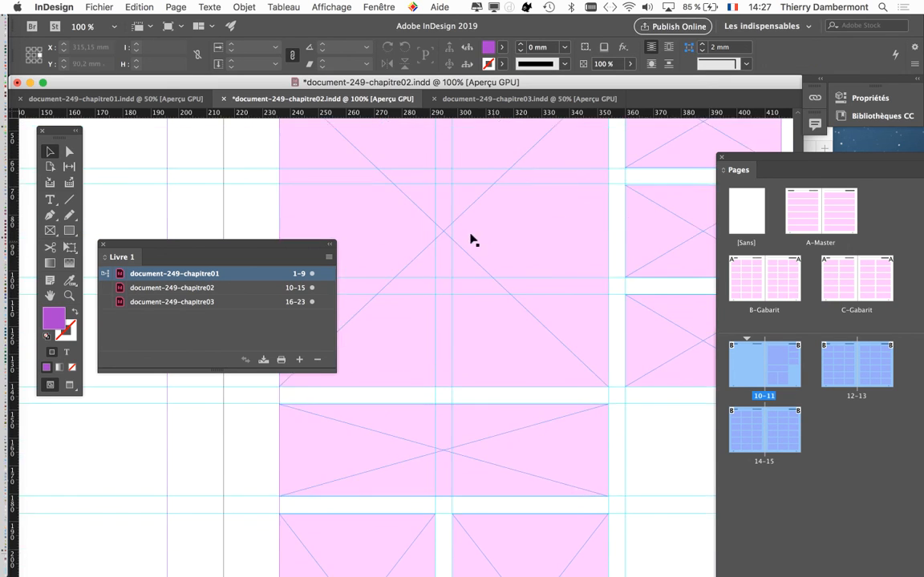
{"action": "scroll", "coordinate": [473, 241], "scroll_direction": "up", "scroll_amount": 3}
{"action": "left_click_drag", "start_coordinate": [299, 253], "coordinate": [256, 405]}
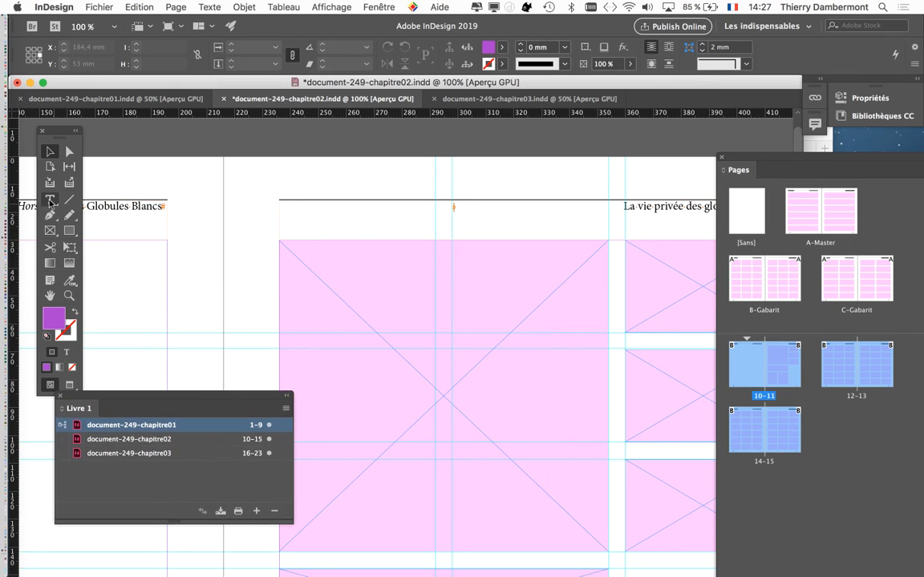
{"action": "key", "text": "t"}
{"action": "left_click", "coordinate": [365, 264]}
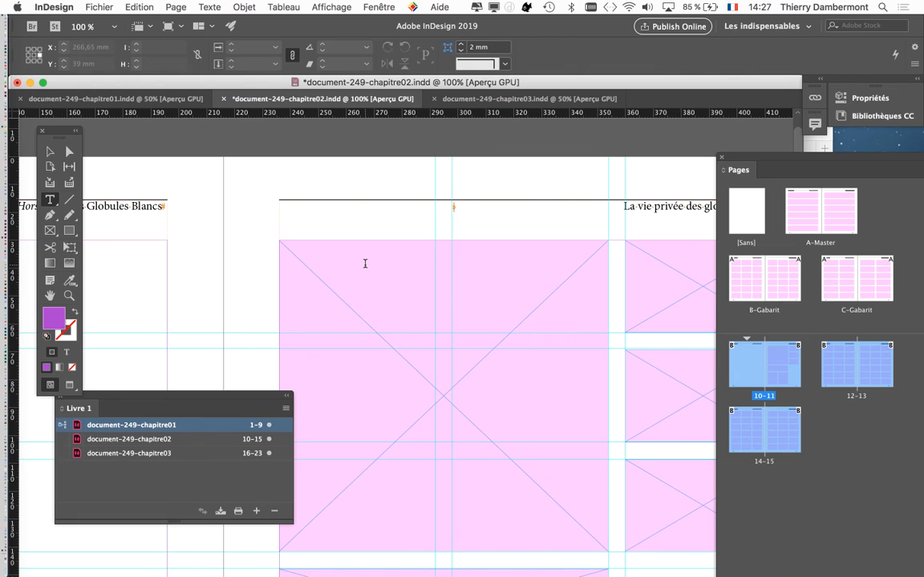
{"action": "left_click", "coordinate": [365, 263]}
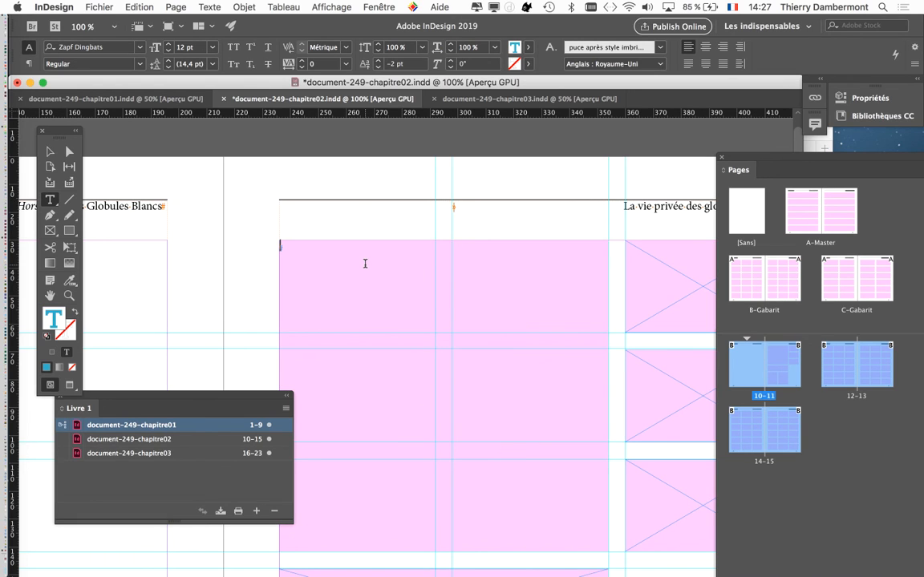
{"action": "right_click", "coordinate": [364, 264]}
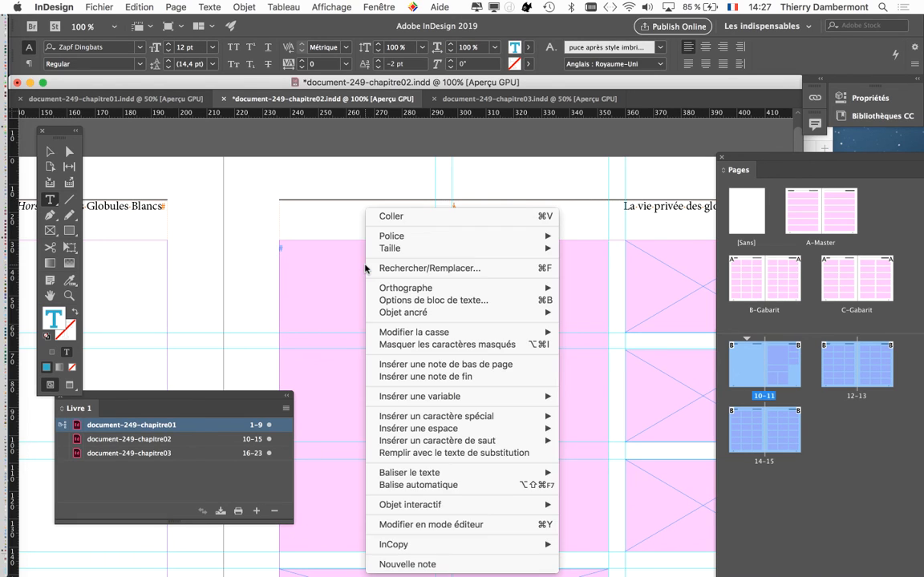
{"action": "left_click", "coordinate": [486, 457]}
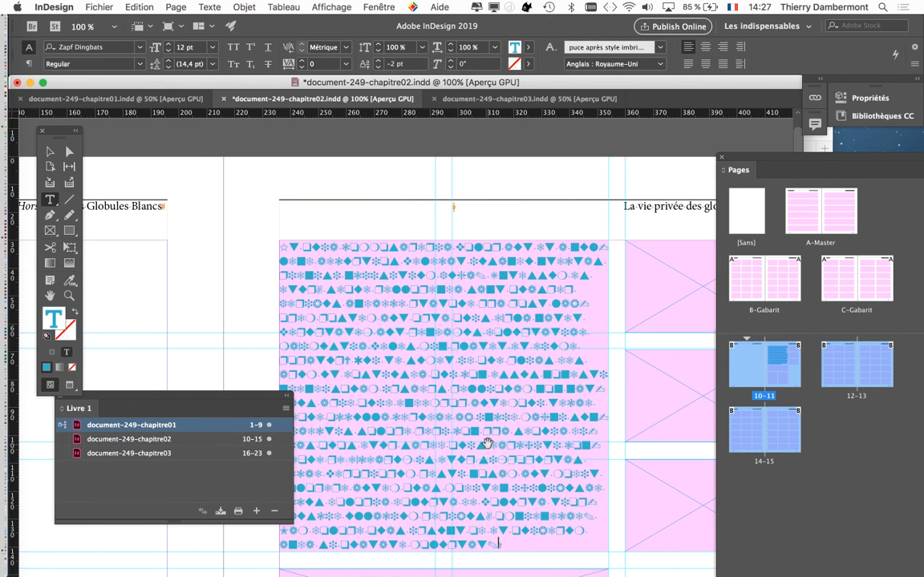
{"action": "key", "text": "super+minus"}
{"action": "key", "text": "super+minus"}
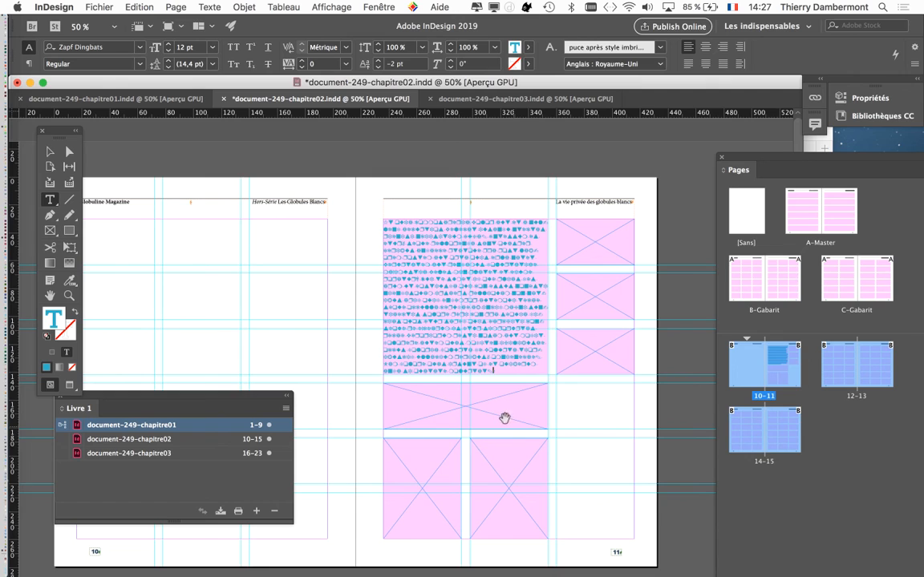